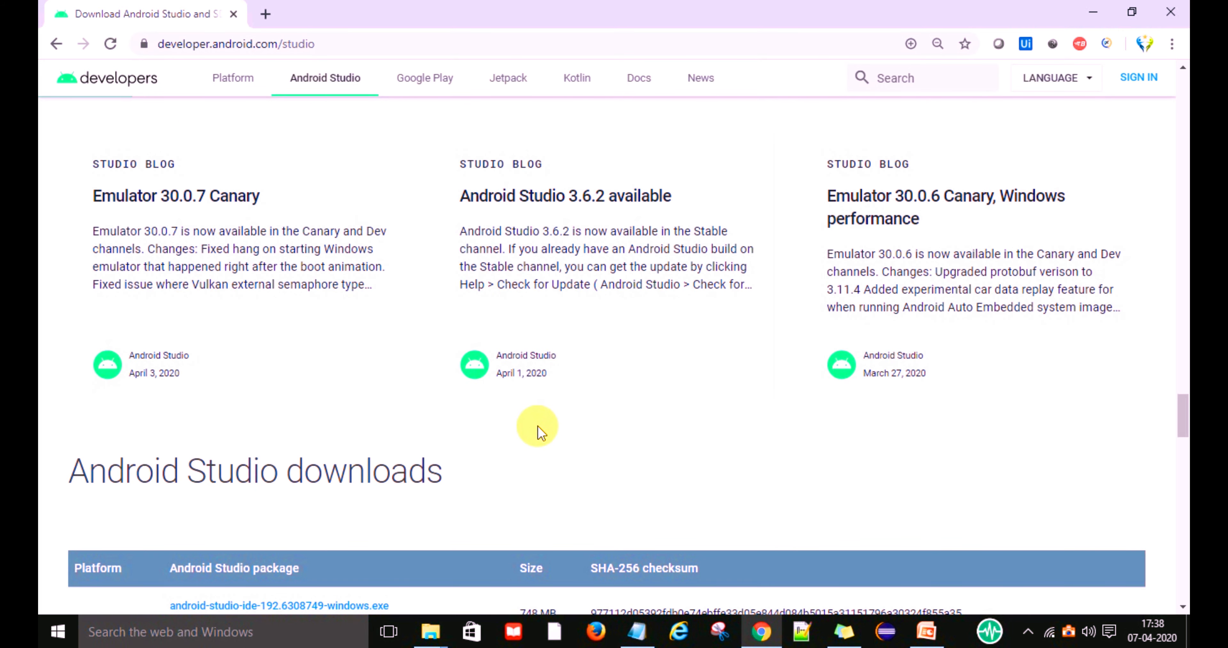
Examine the Android Studio downloads, offline components and command line tools tables on the Android Studio download page.
scroll(537, 431, down, 5)
scroll(538, 432, down, 4)
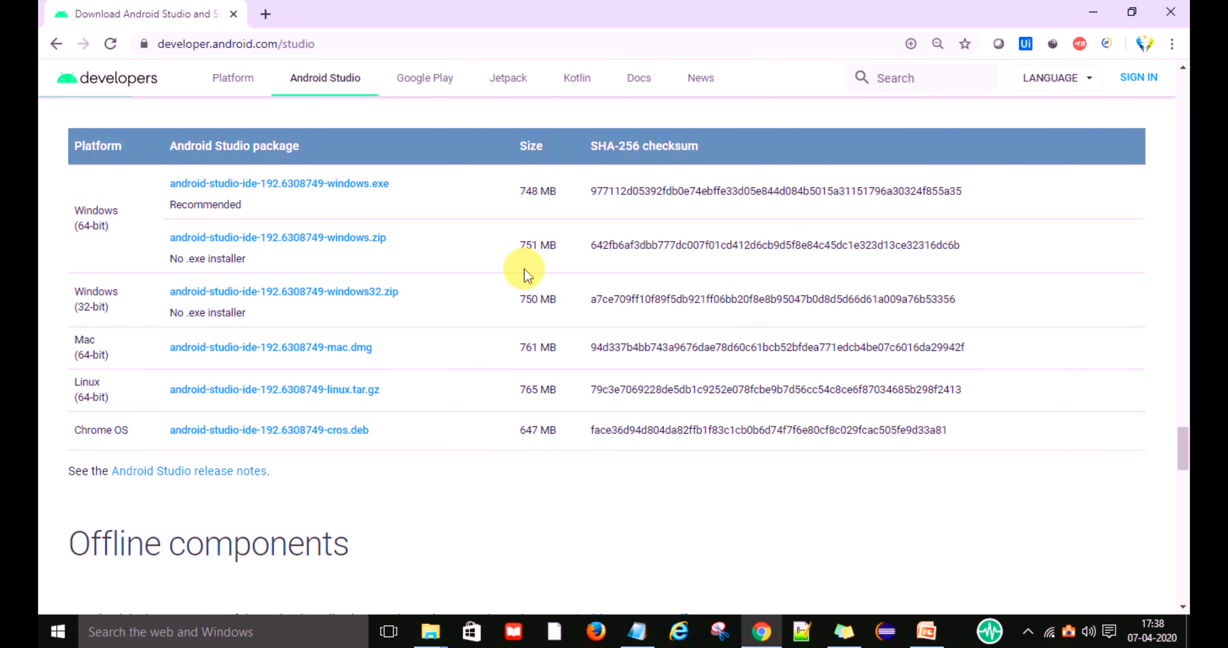
scroll(505, 327, down, 5)
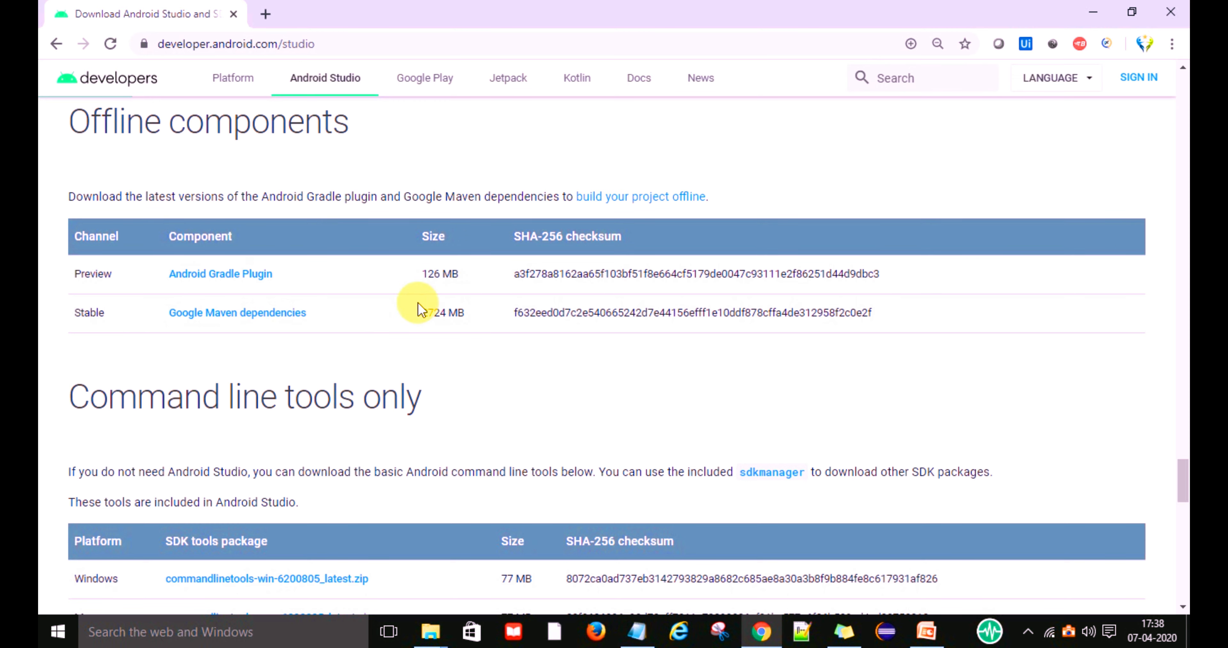
scroll(534, 392, down, 3)
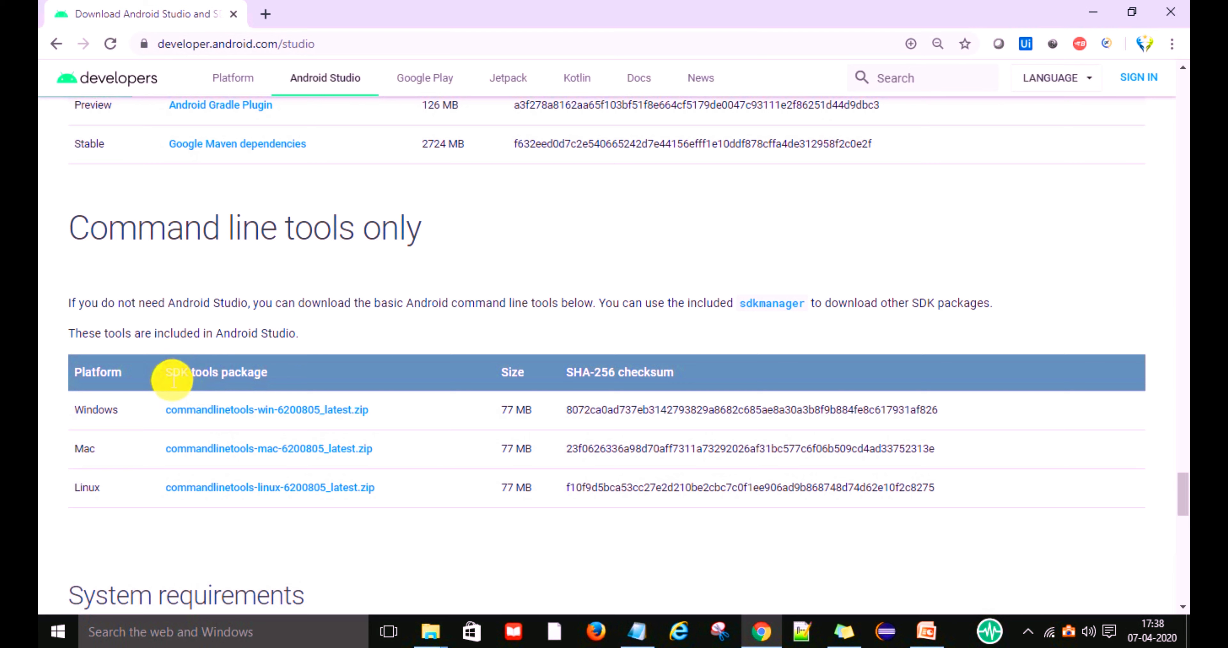
drag(172, 380, 267, 375)
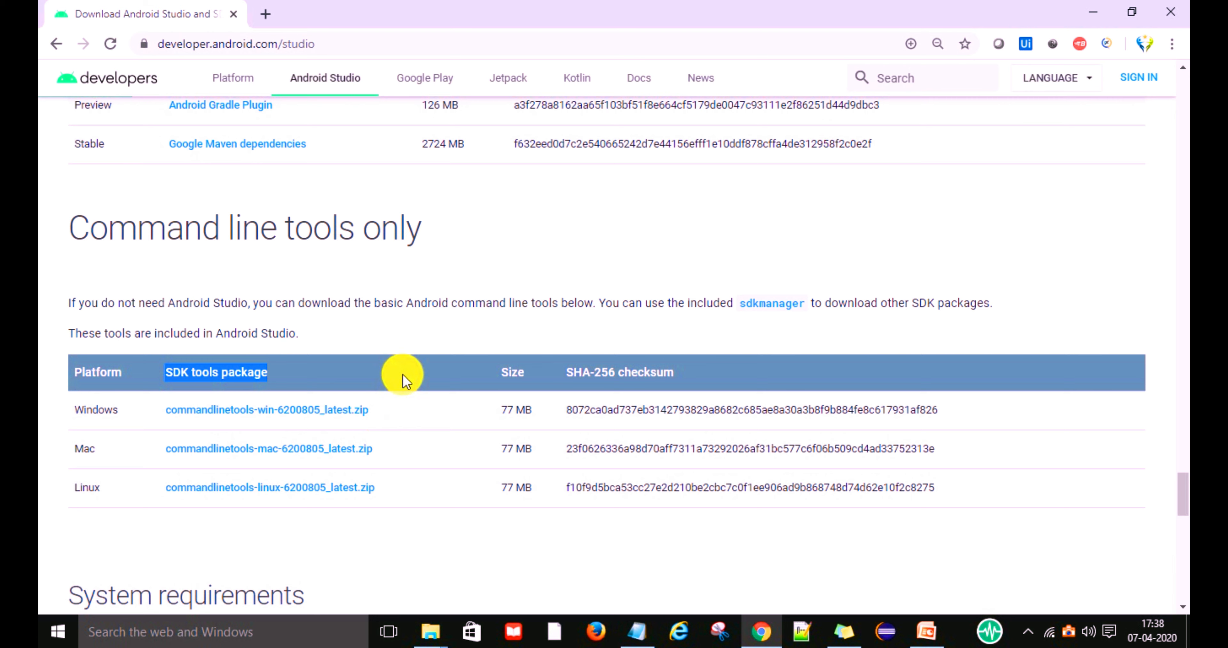
click(416, 416)
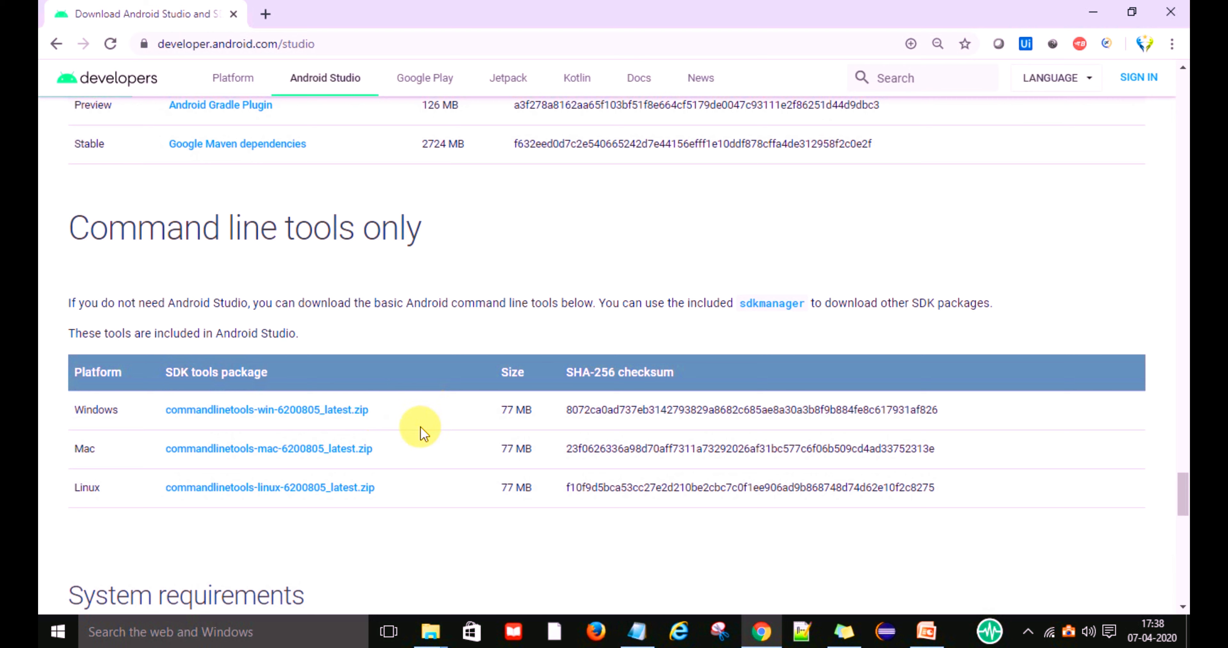
Agree to the terms and conditions, download Android Studio 3.6.2 for Windows 64-bit, and show all downloads.
scroll(518, 396, up, 10)
scroll(518, 395, up, 15)
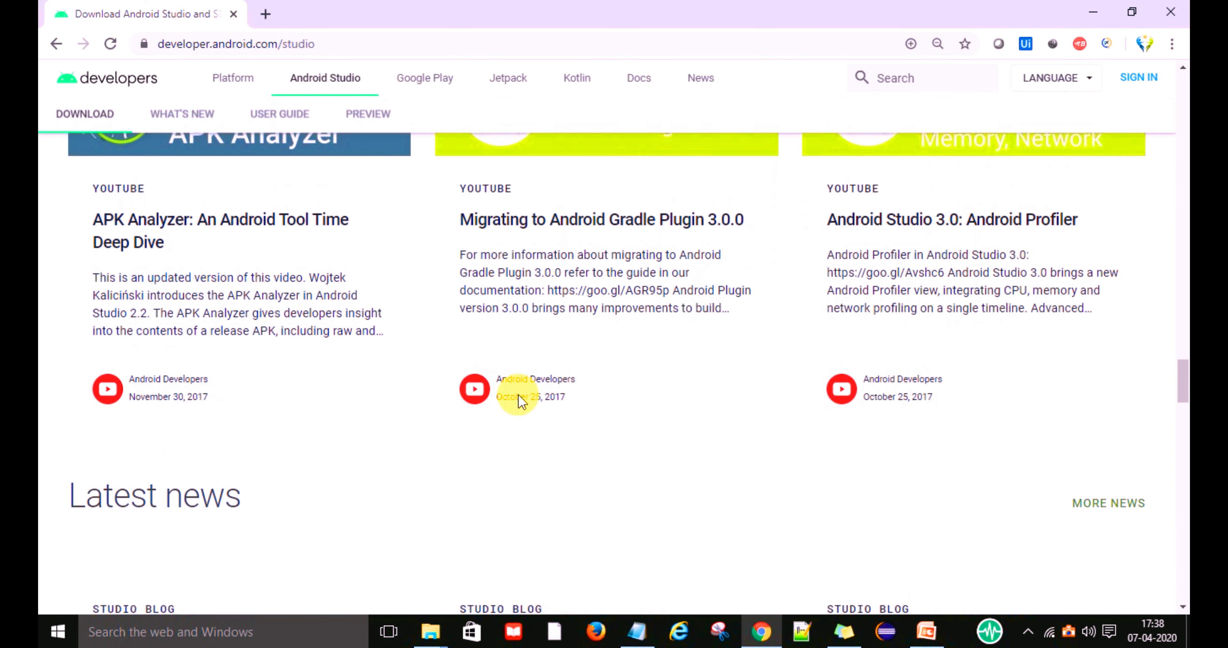
scroll(519, 395, up, 15)
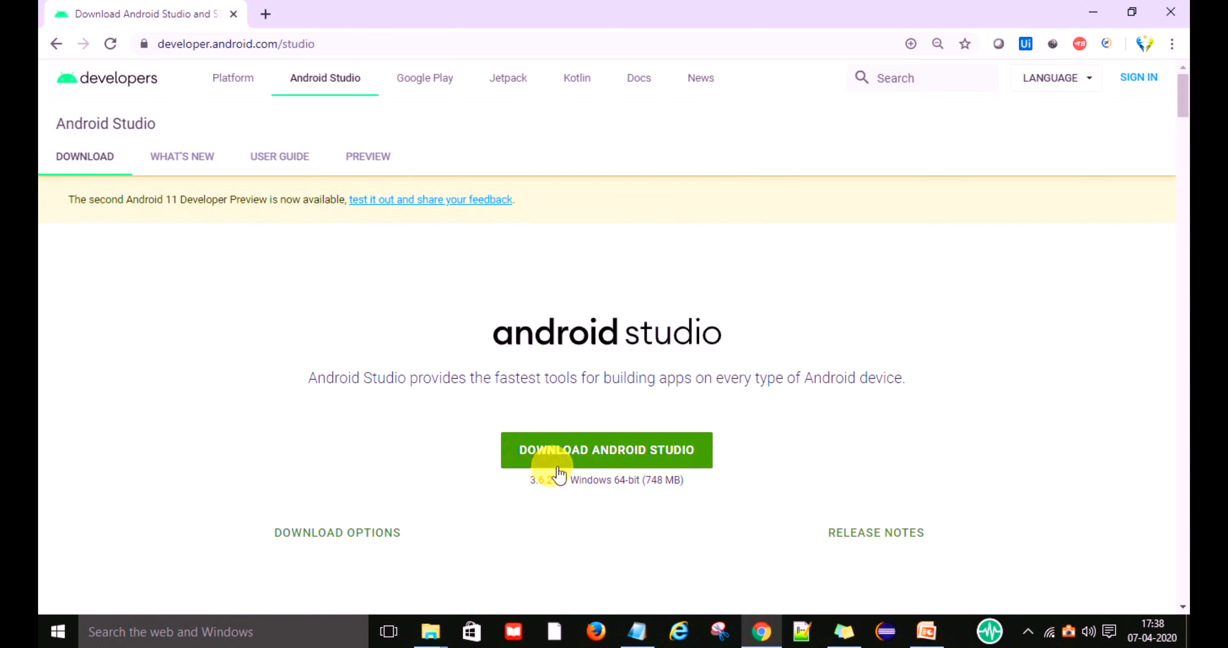
click(603, 451)
click(180, 504)
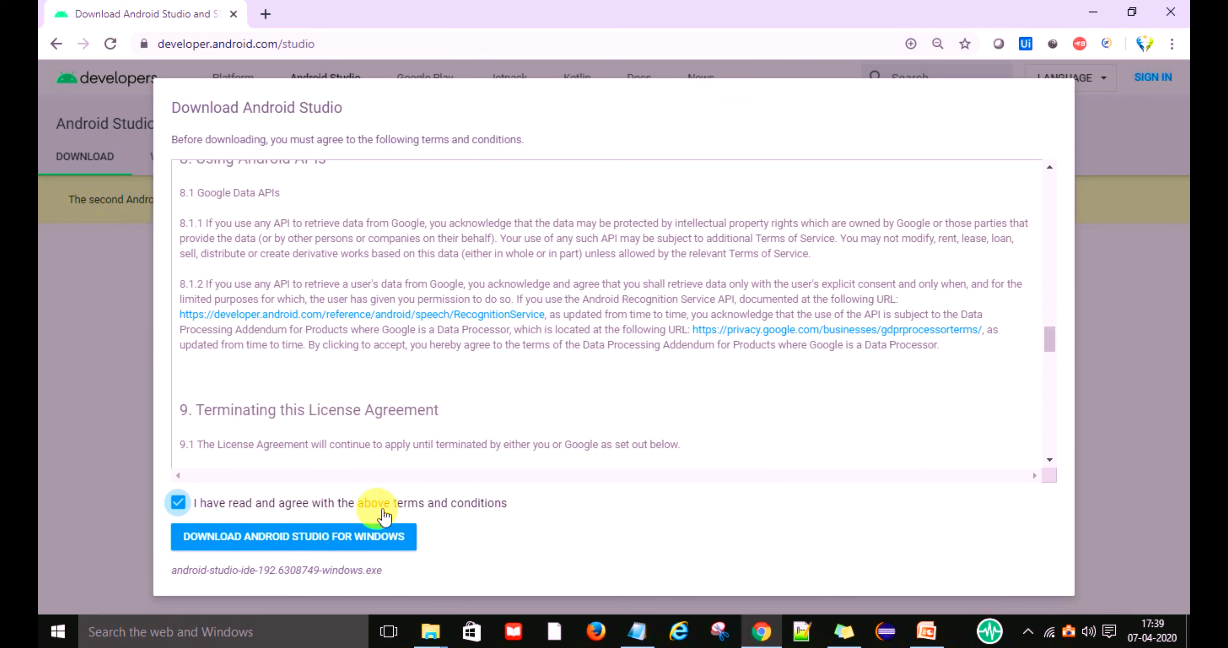
click(321, 545)
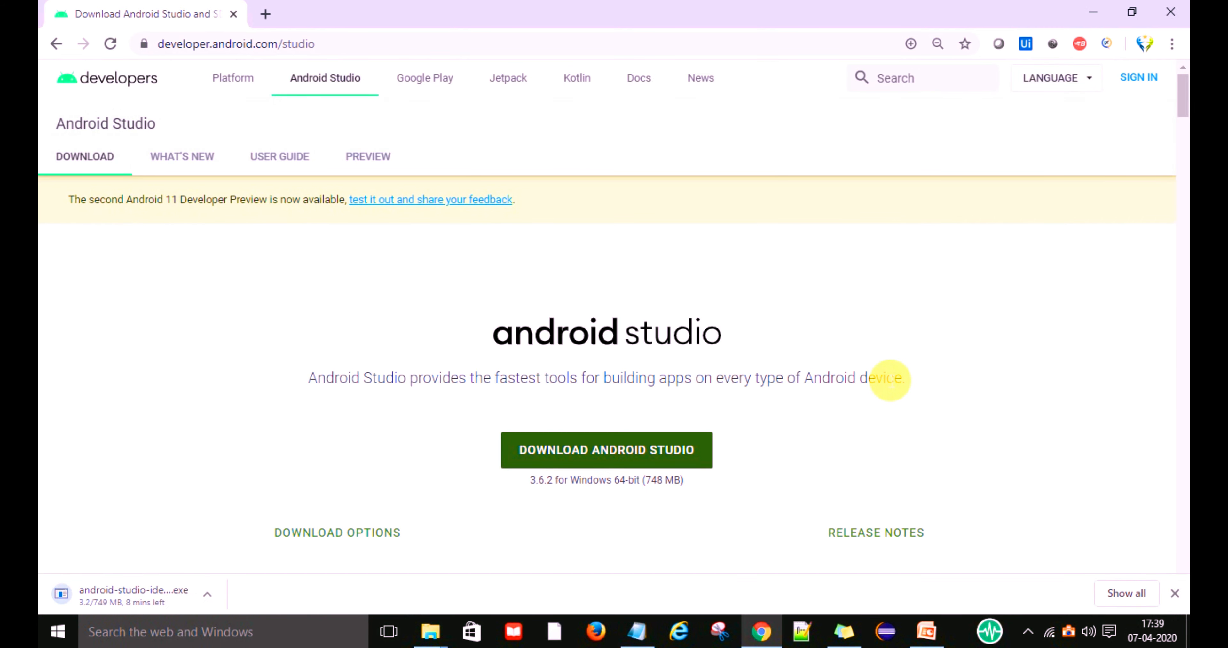
click(1123, 594)
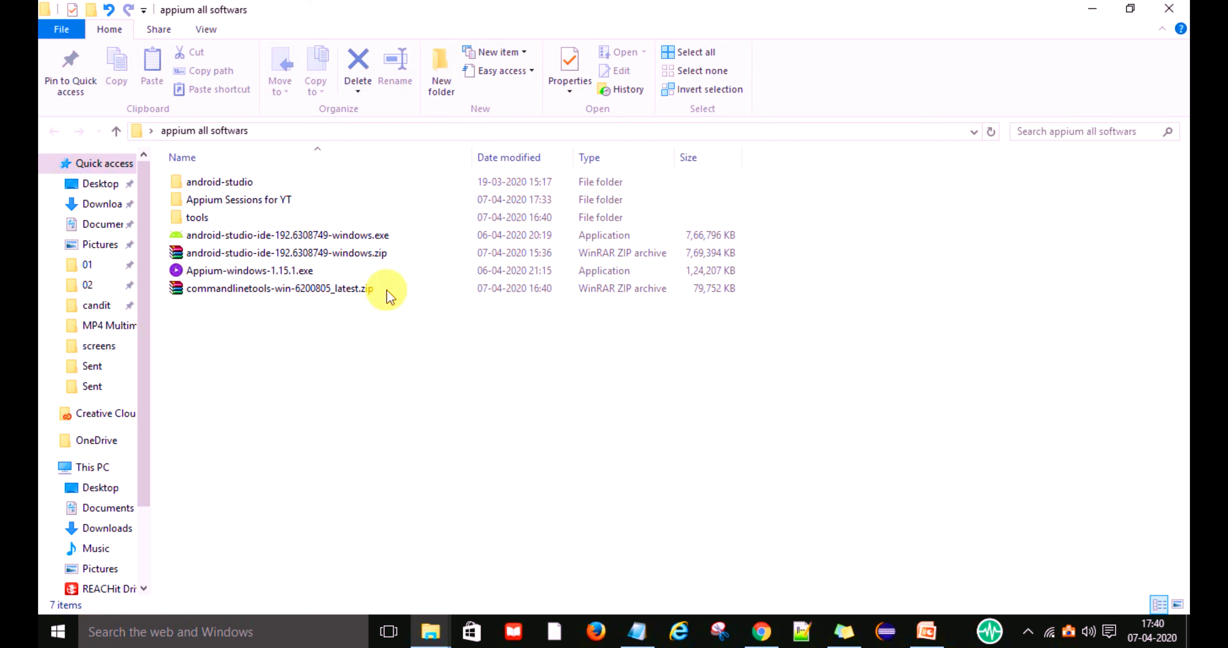
Launch android-studio-ide-192.6308749-windows.exe from the appium all softwars folder and toggle the Android Virtual Device component in the setup.
double_click(382, 235)
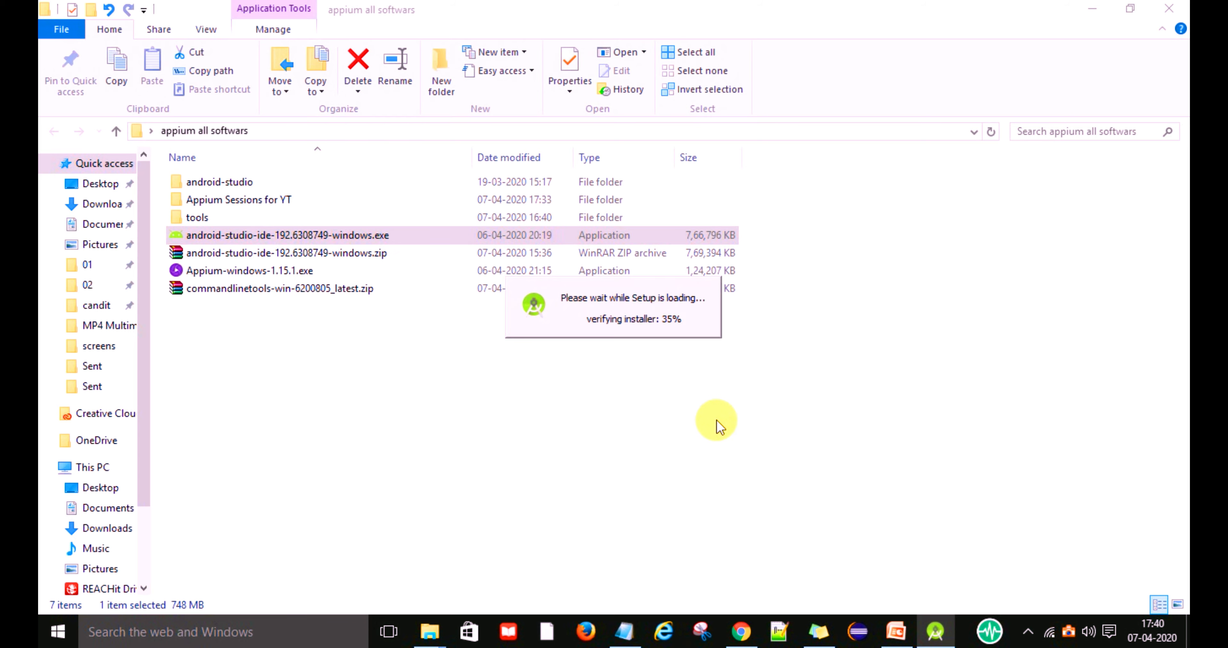
click(1092, 9)
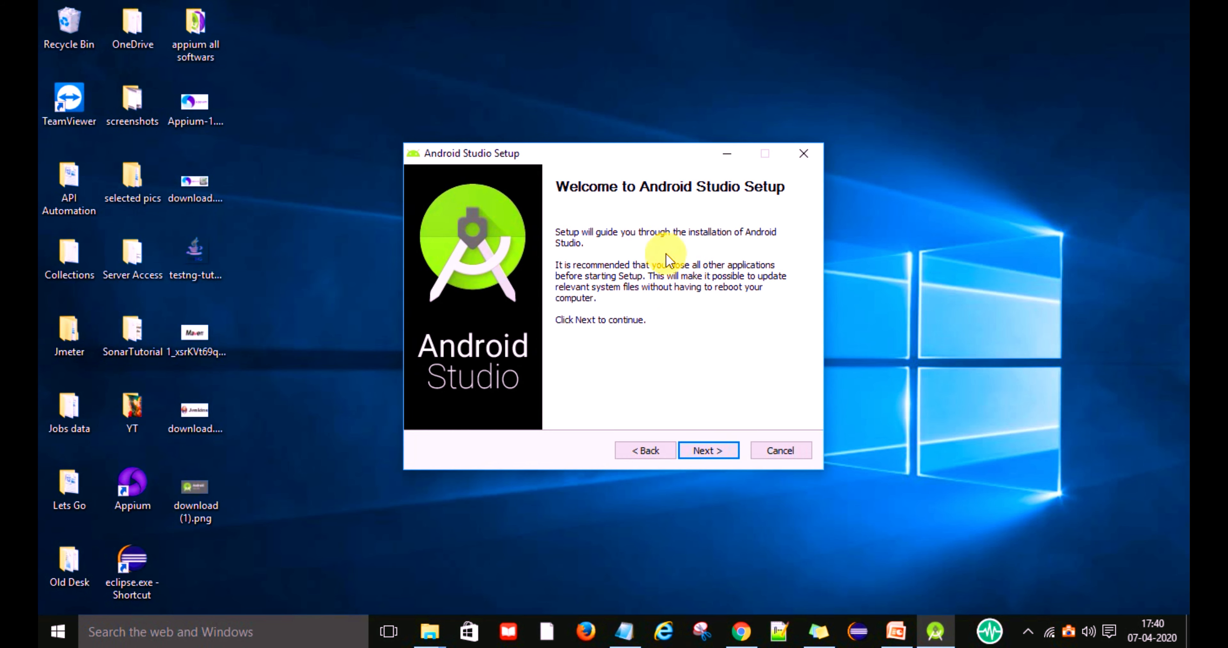
click(708, 451)
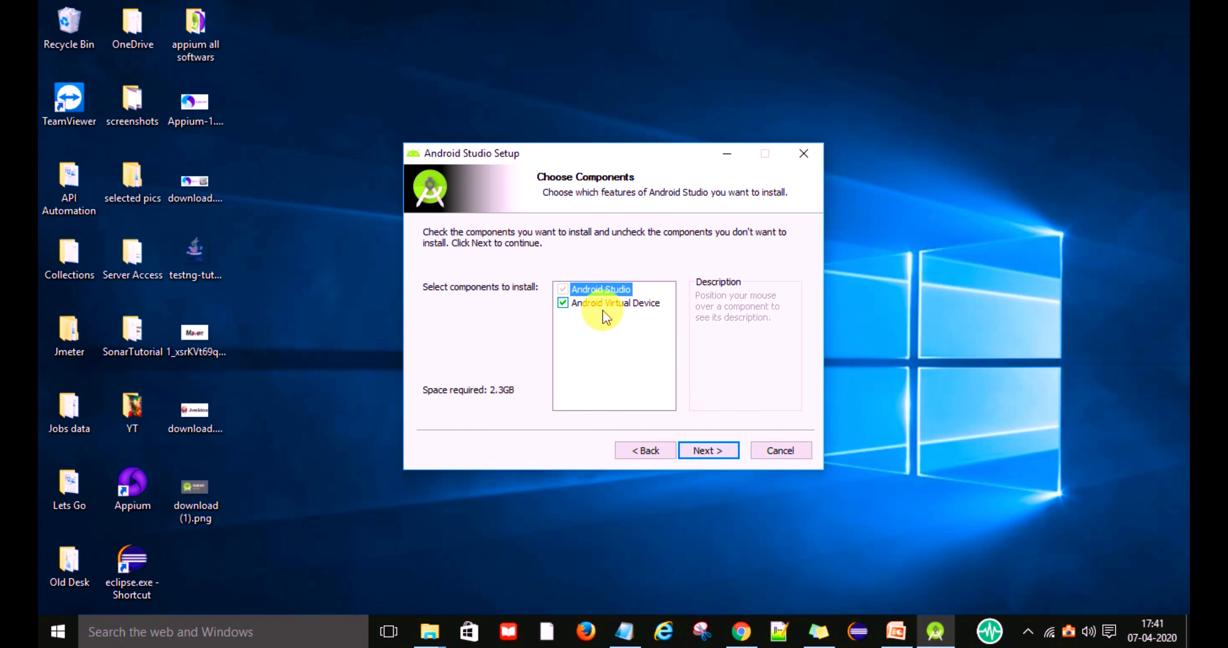
click(565, 302)
click(709, 449)
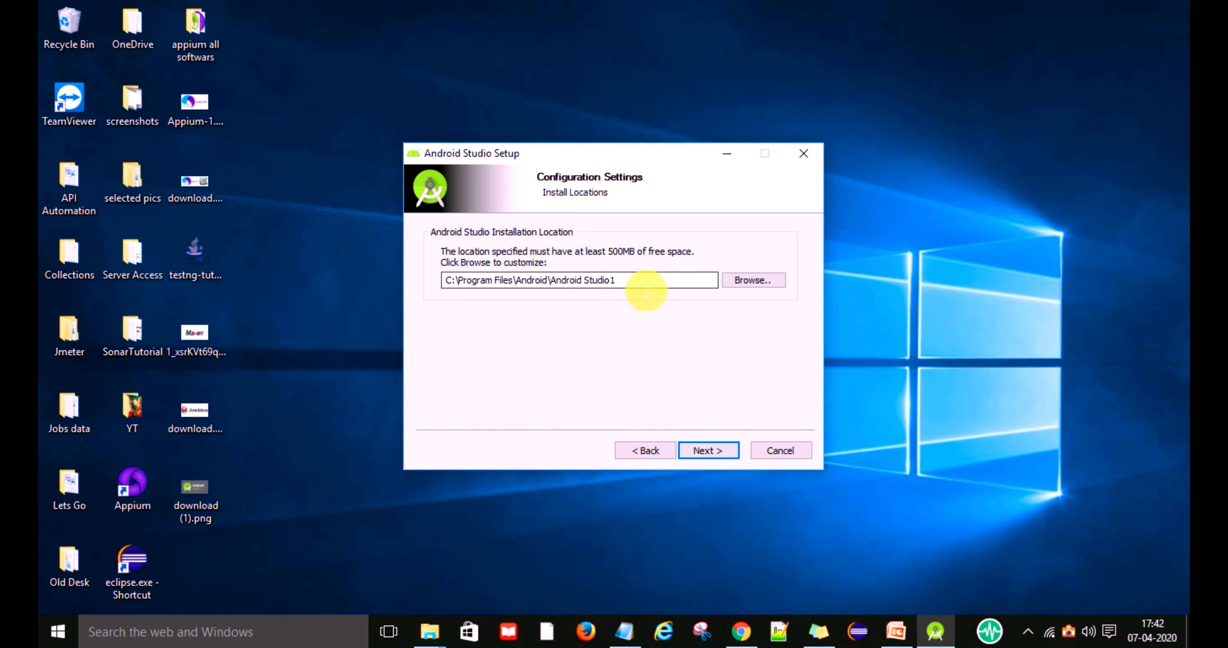
Install Android Studio in C:\Program Files\Android\Android Studio1 with the Android Studio Start Menu folder, and finish setup with Start Android Studio enabled.
click(708, 450)
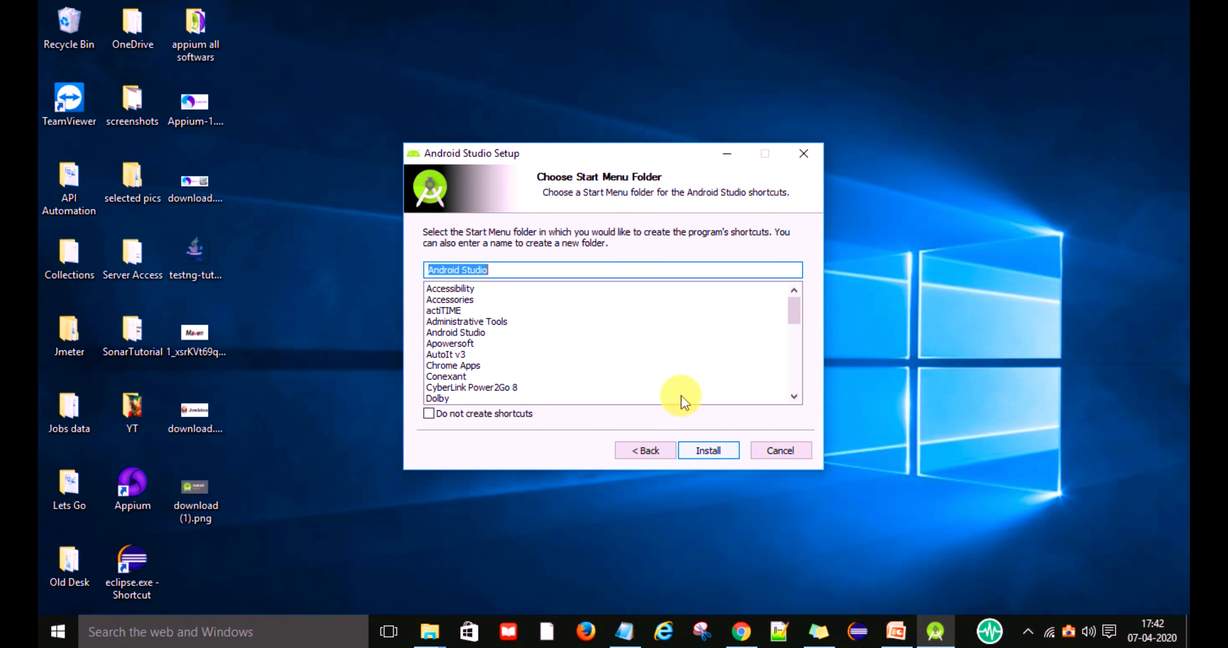
scroll(617, 351, down, 3)
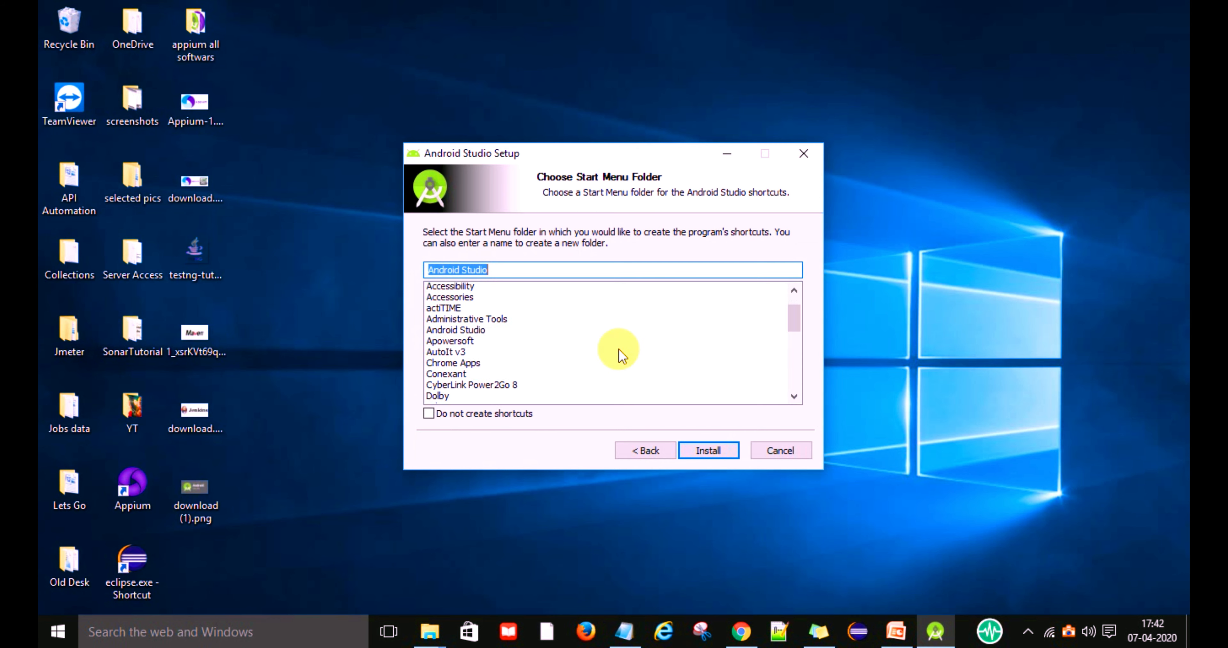
click(699, 450)
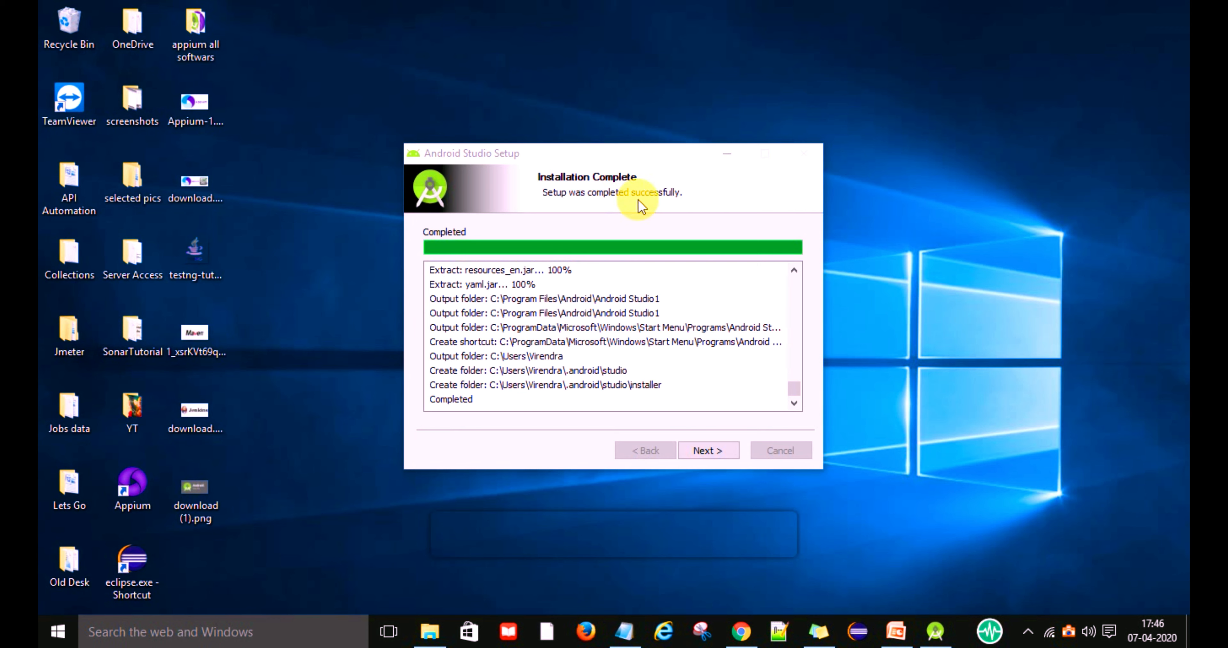
click(710, 452)
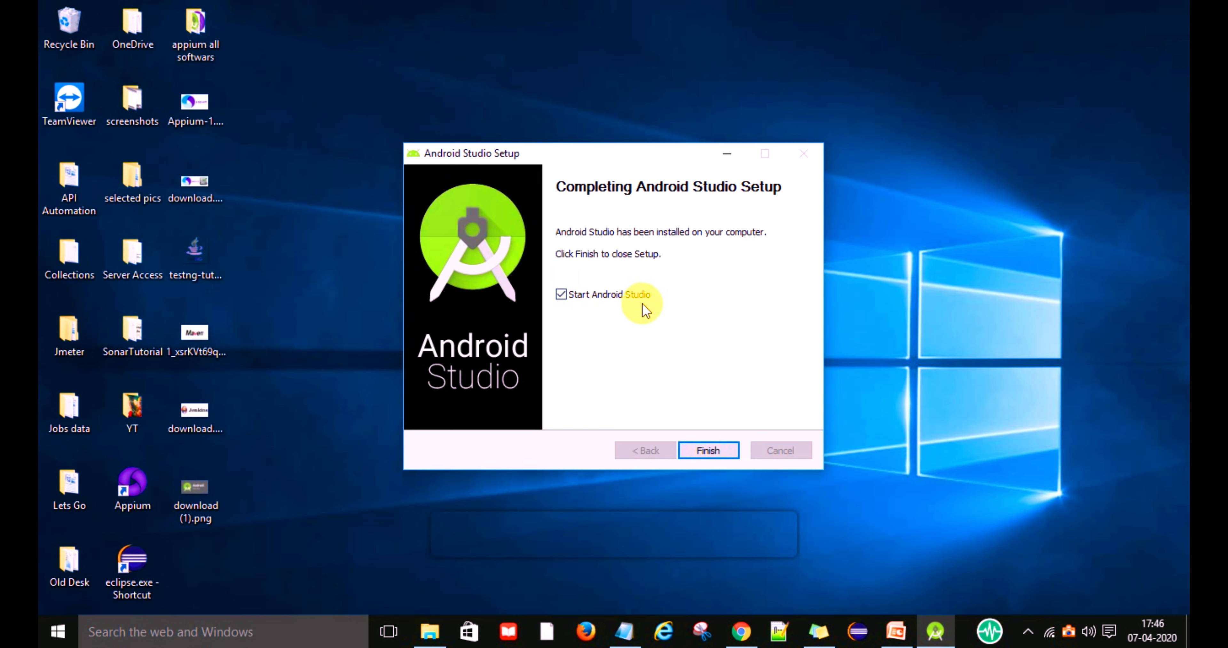
click(717, 452)
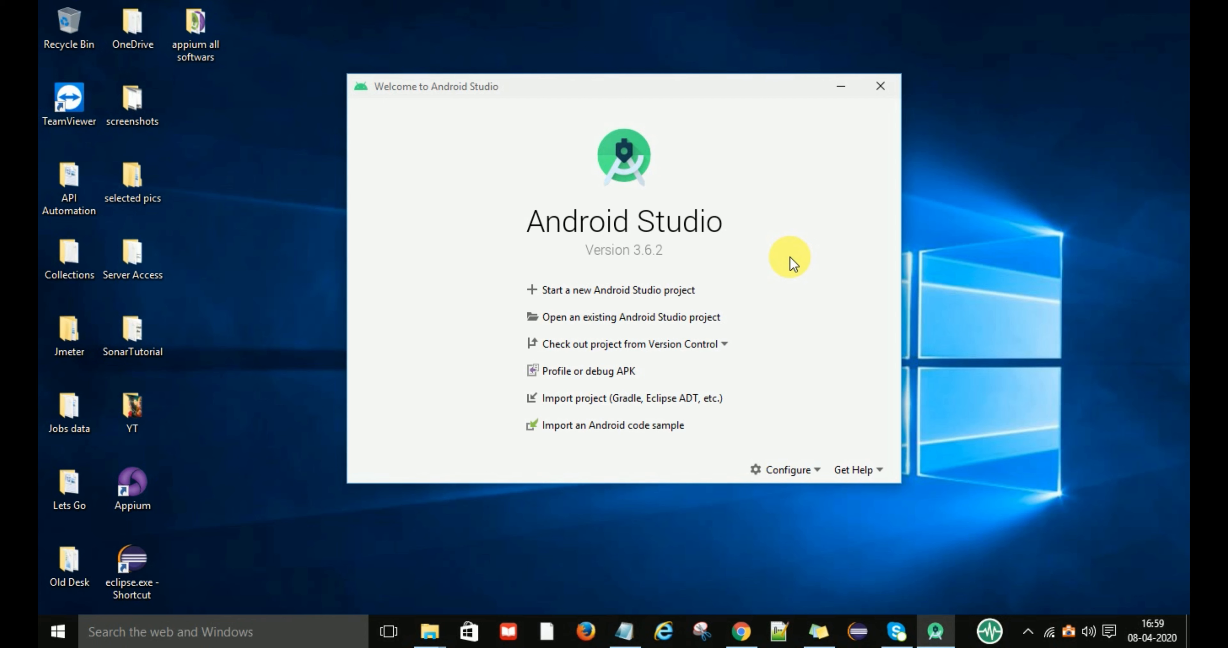
Search Windows for "android" to check for the installed Android Studio desktop app, and return to the welcome window.
click(242, 633)
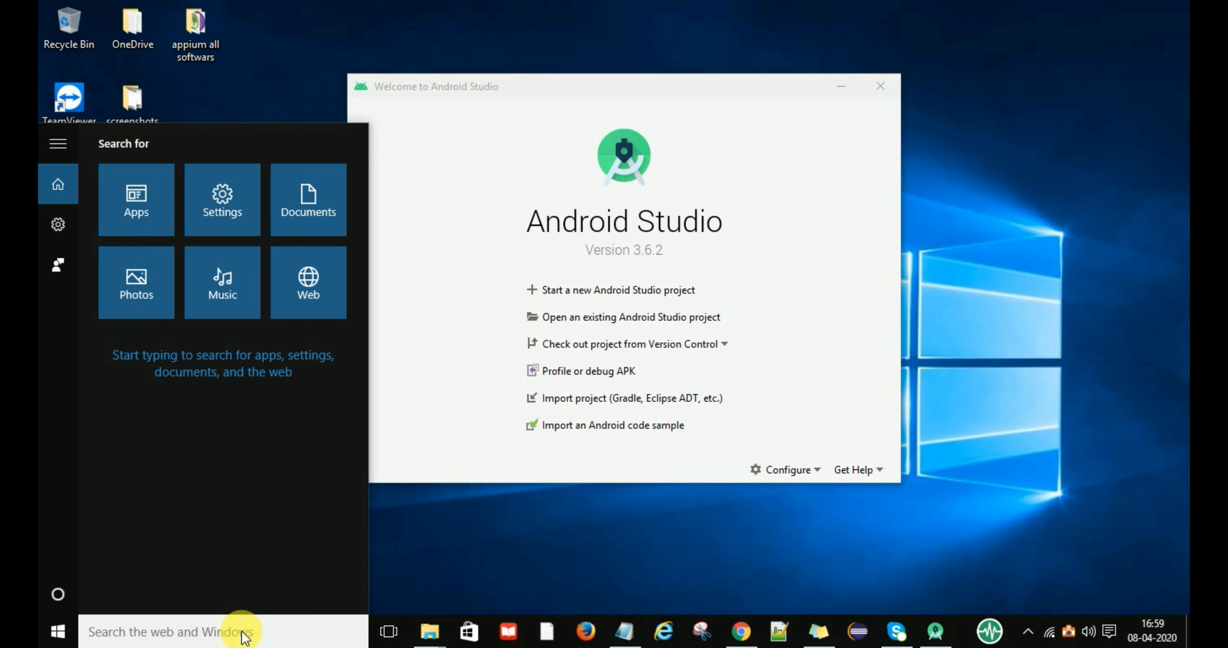
text(android)
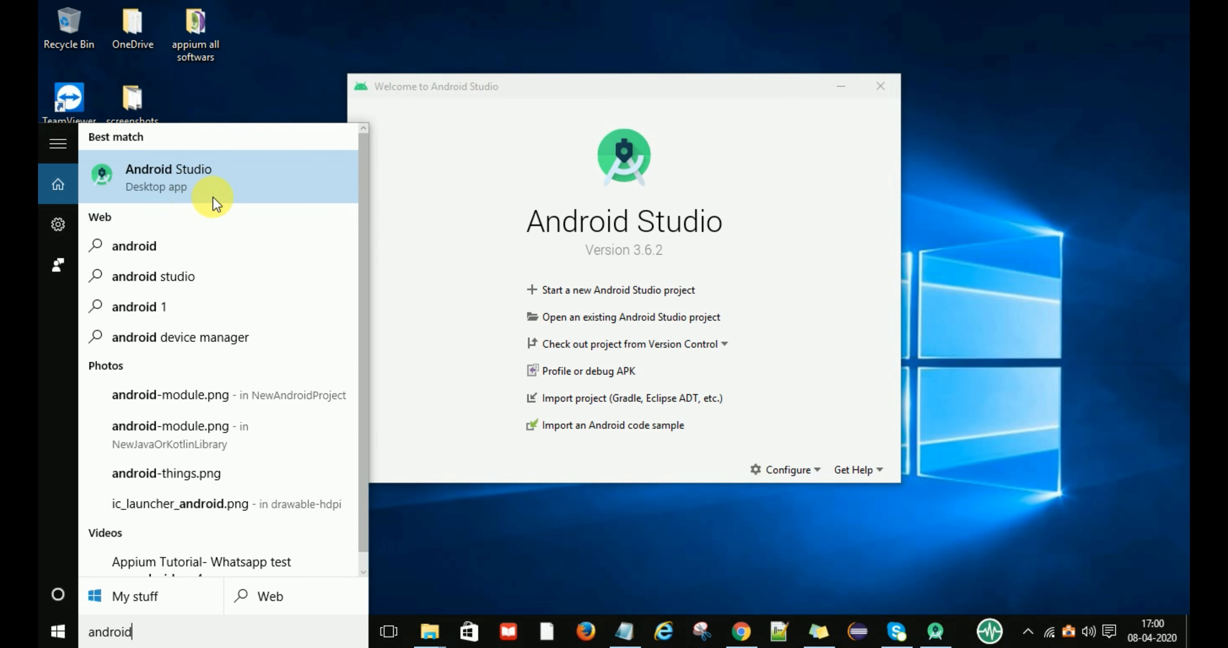
click(605, 109)
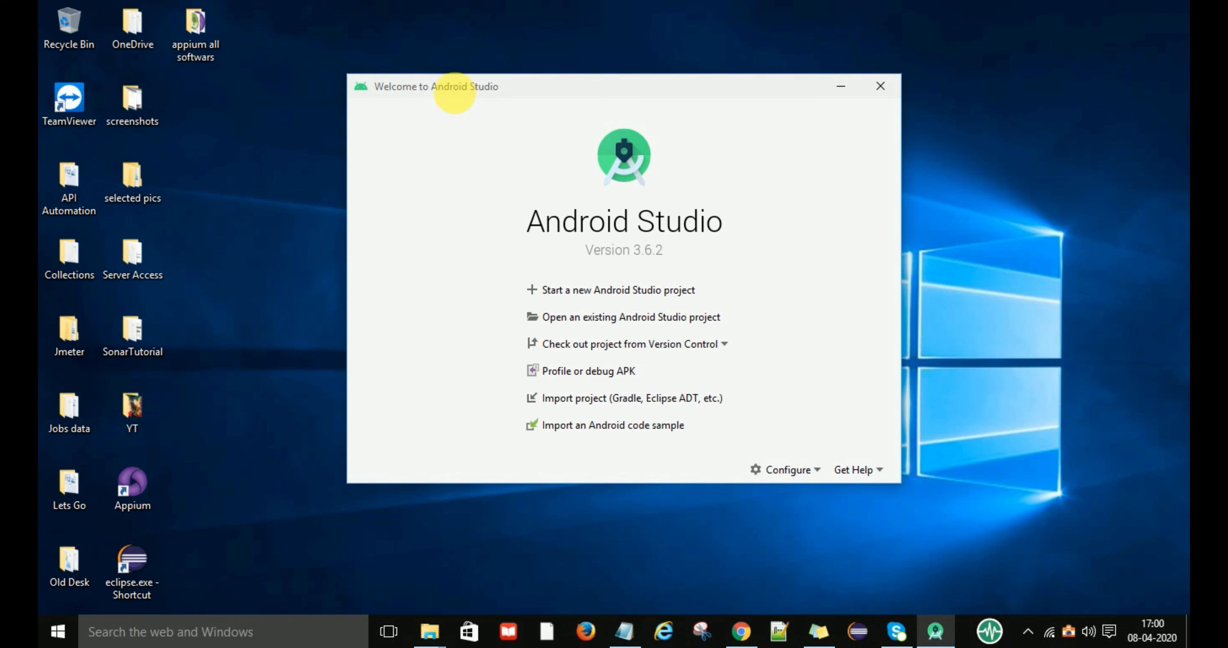
Start a new Android Studio project using the Basic Activity template for Phone and Tablet.
drag(452, 85, 372, 87)
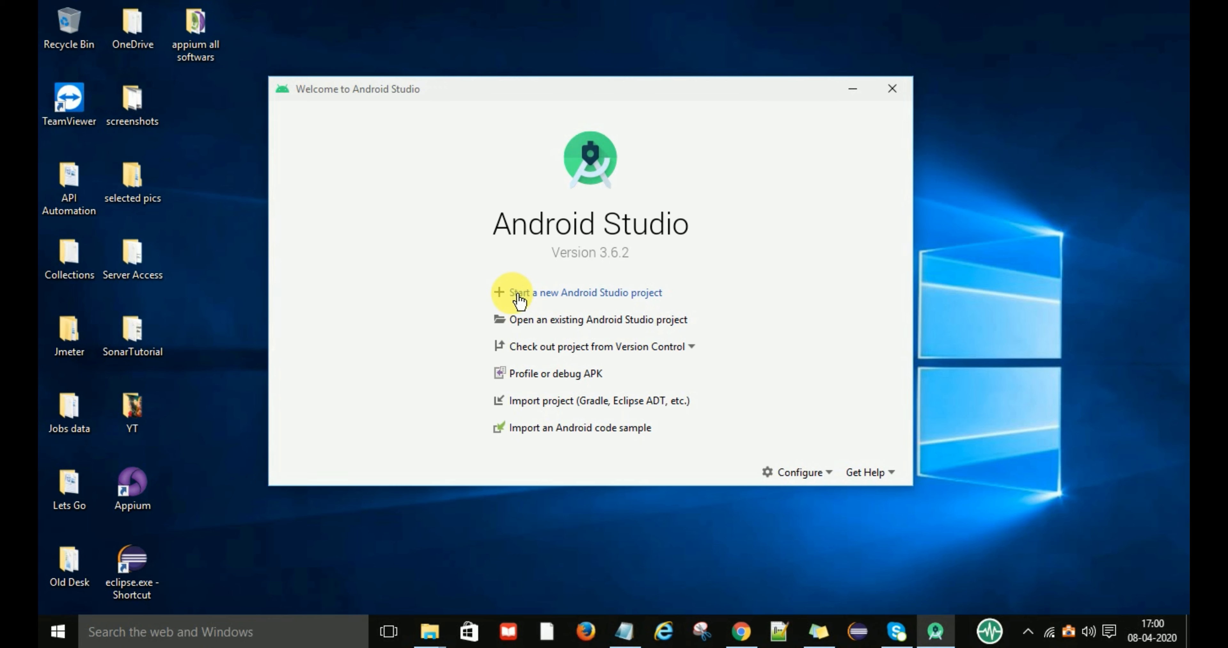
click(604, 298)
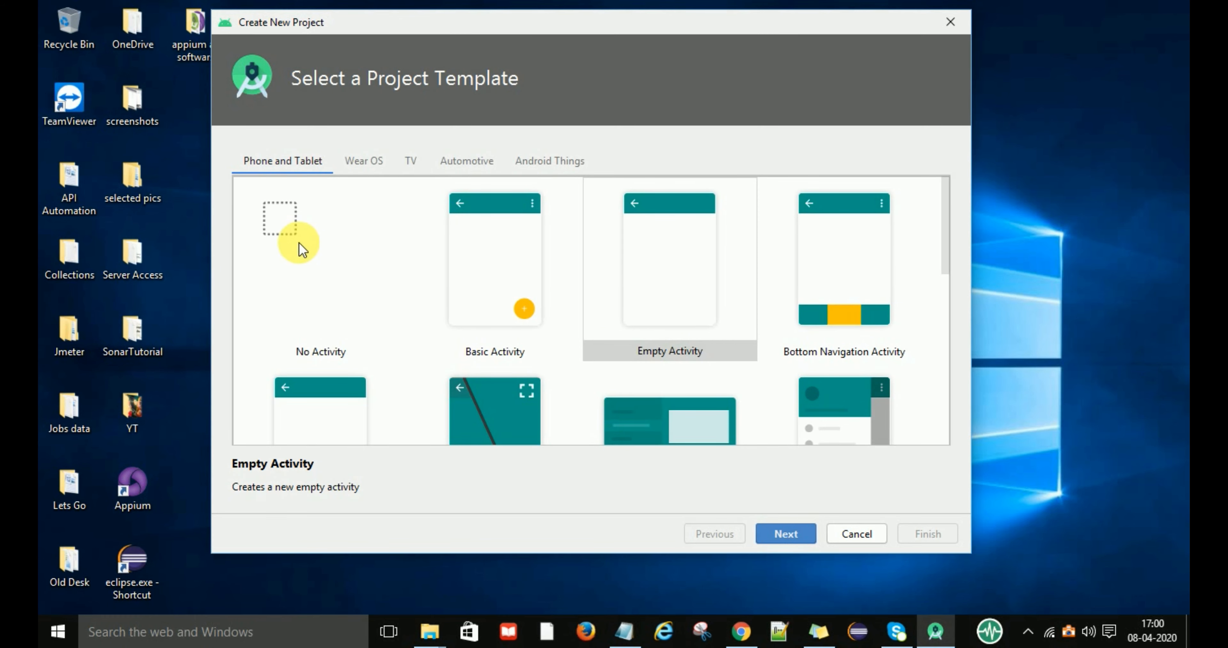
click(476, 247)
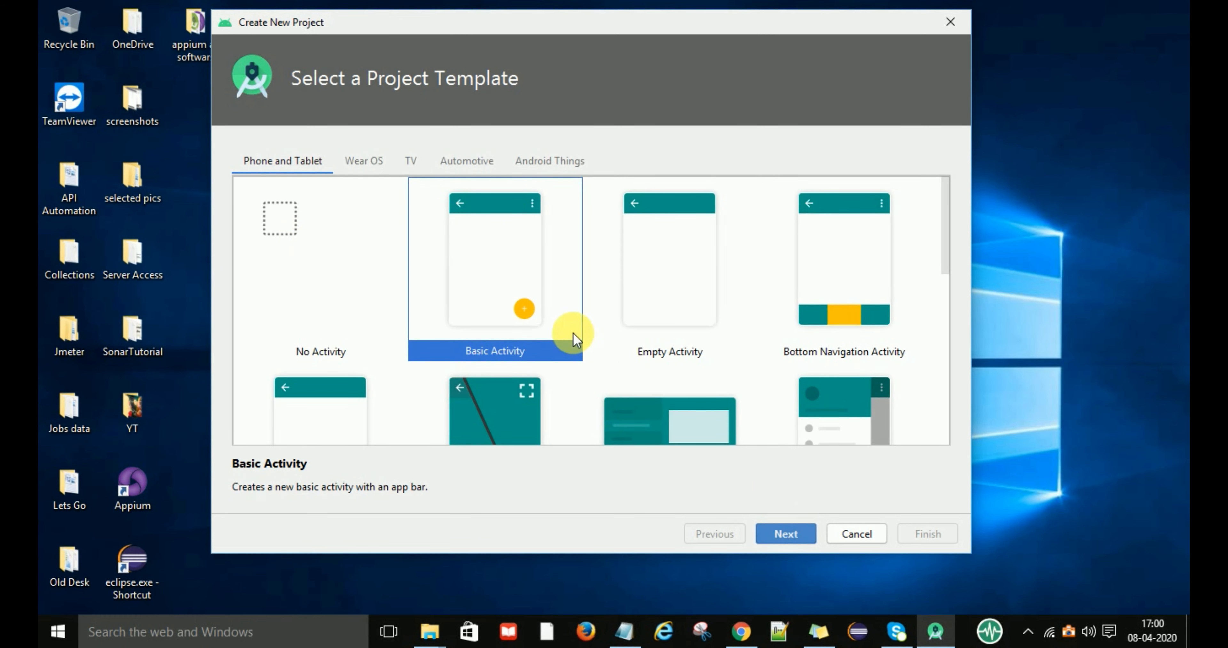
click(793, 536)
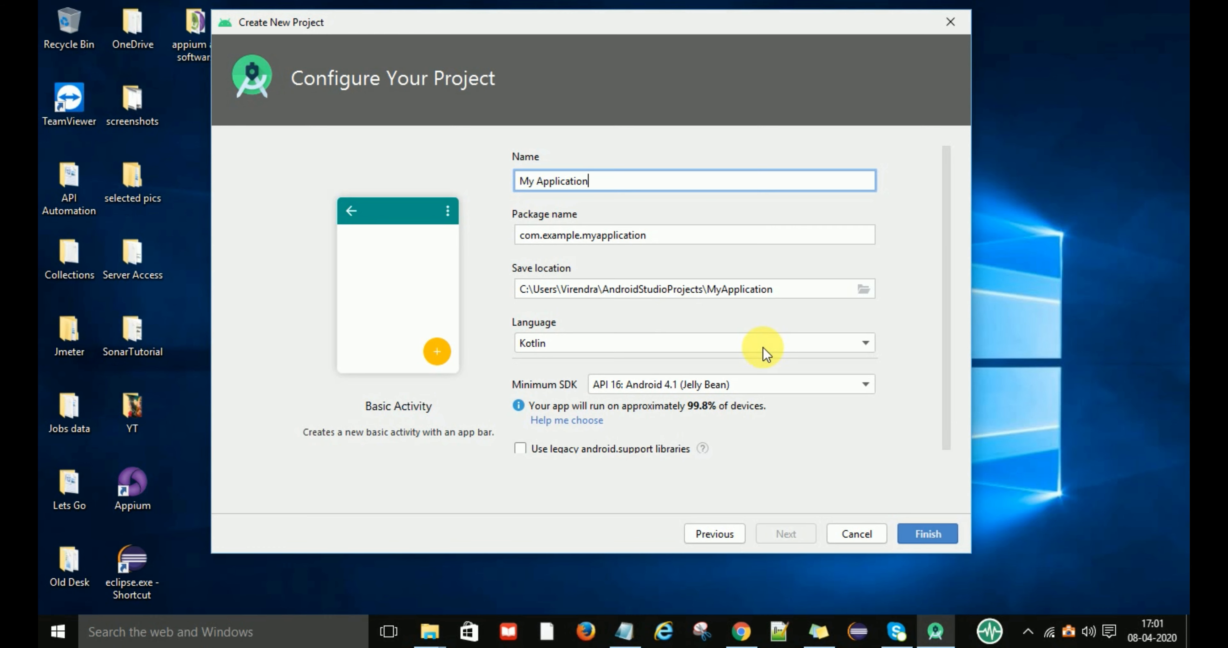
Set the project language to Java and create My Application with API 16: Android 4.1 (Jelly Bean) as the minimum SDK.
click(855, 342)
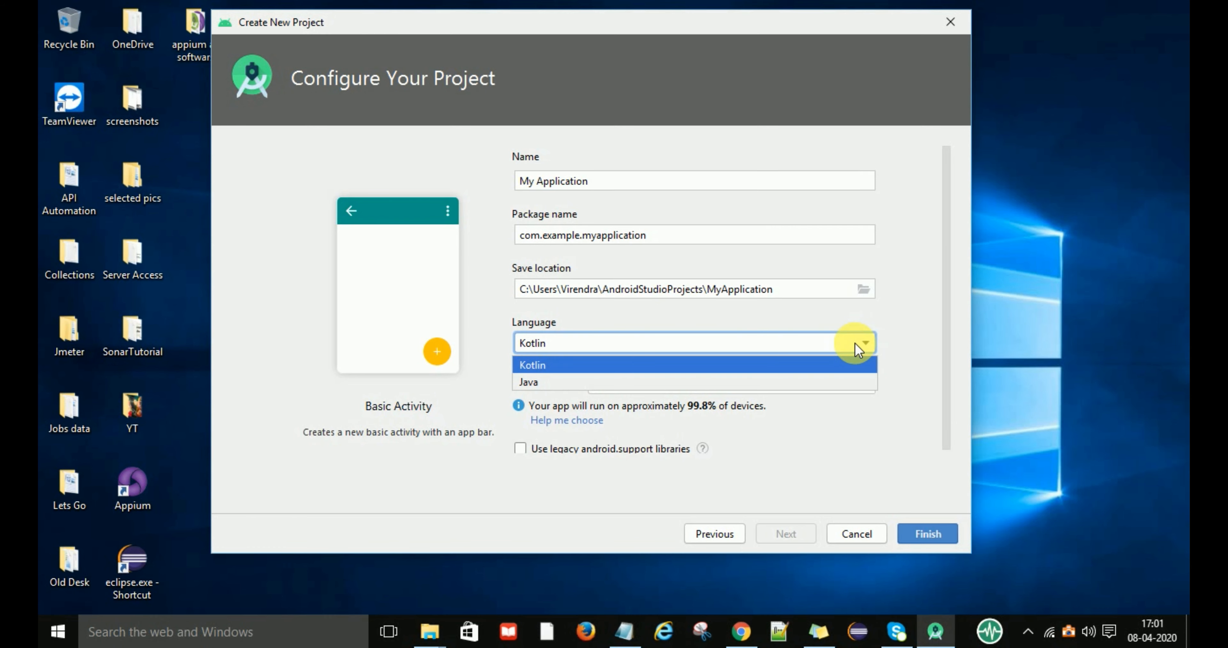
click(775, 381)
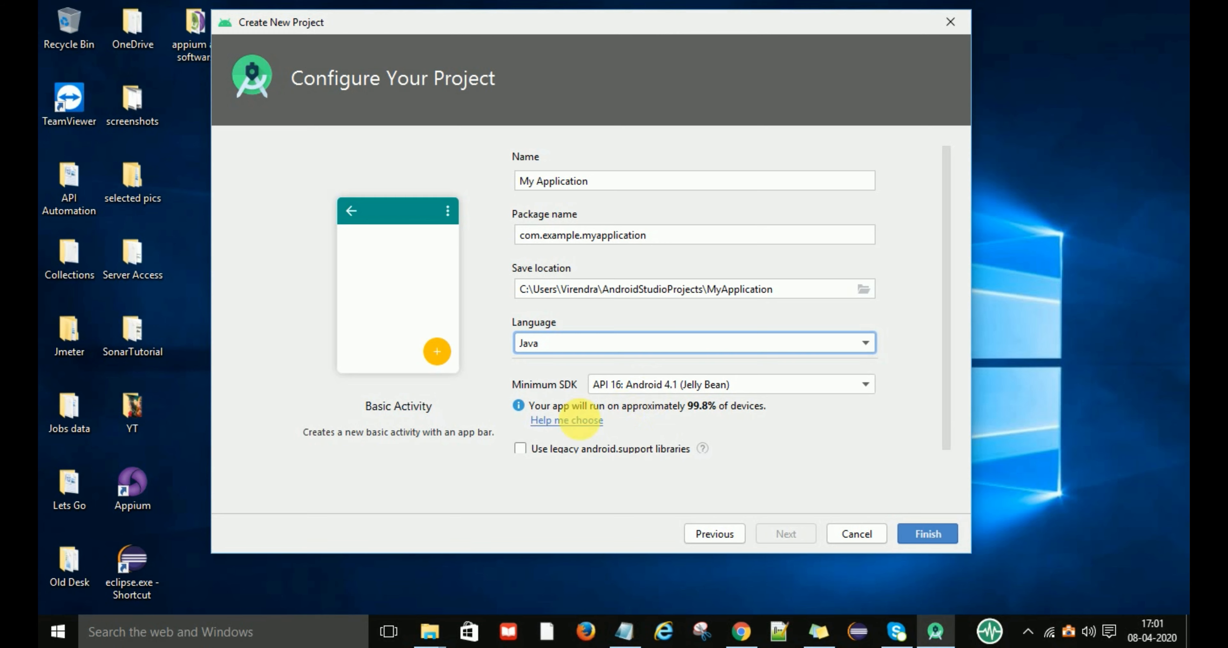
click(930, 534)
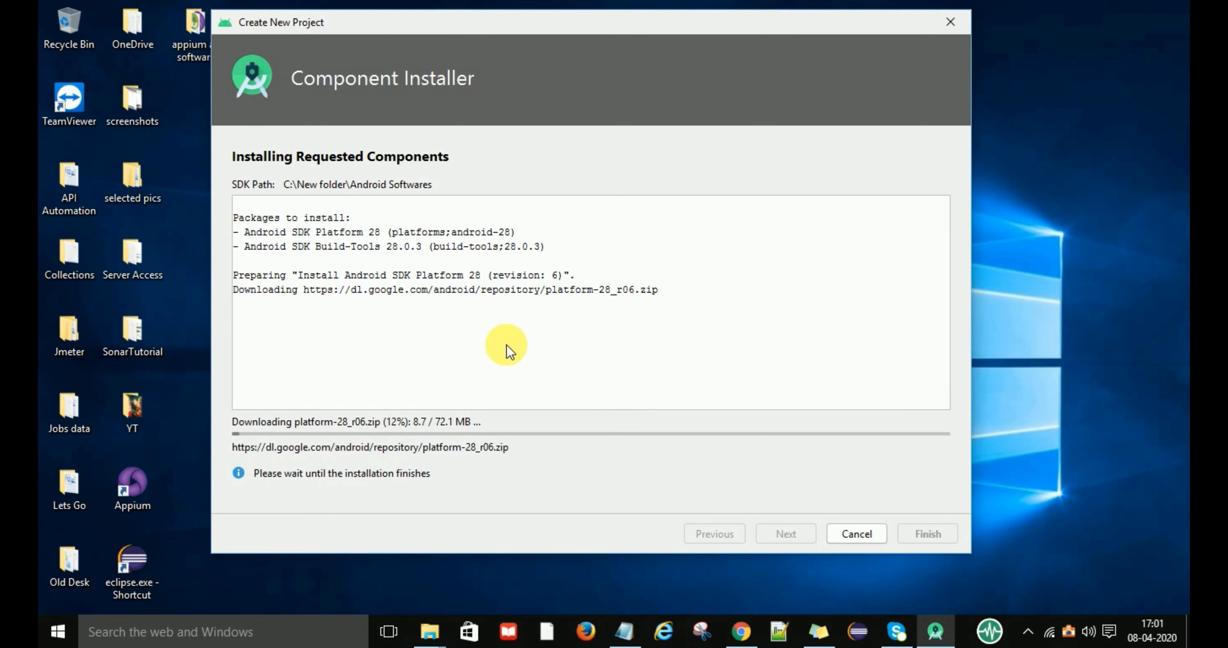